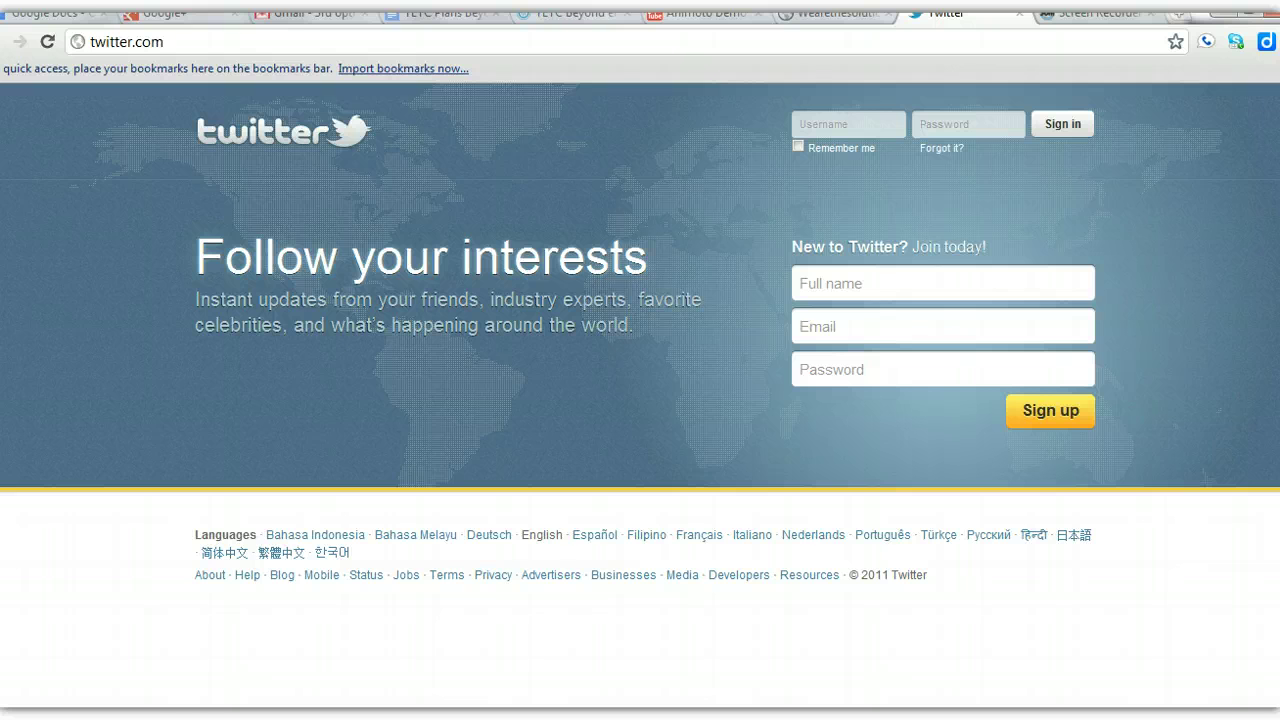
# - Enter the new user's full name and e-mail address in the join form
pyautogui.click(868, 283)
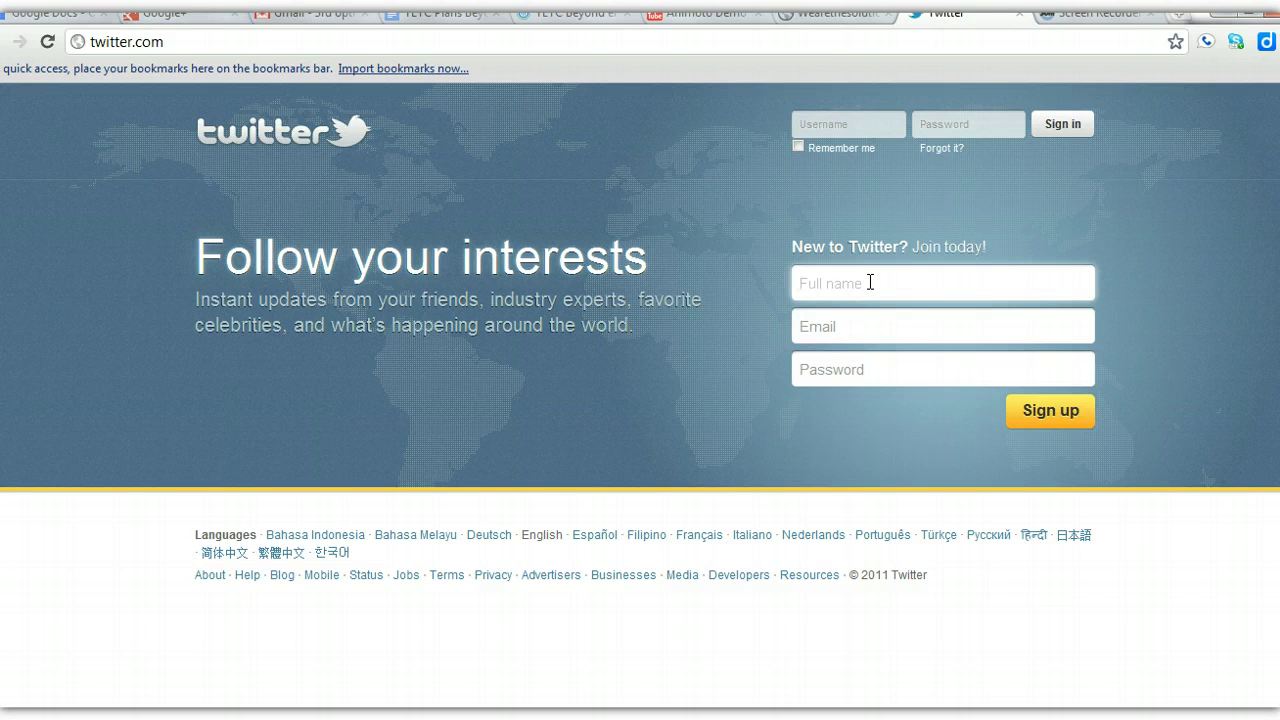
pyautogui.write('azane')
pyautogui.press('BackSpace')
pyautogui.press('BackSpace')
pyautogui.press('BackSpace')
pyautogui.press('BackSpace')
pyautogui.press('BackSpace')
pyautogui.press('BackSpace')
pyautogui.press('Tab')
pyautogui.write('taylor')
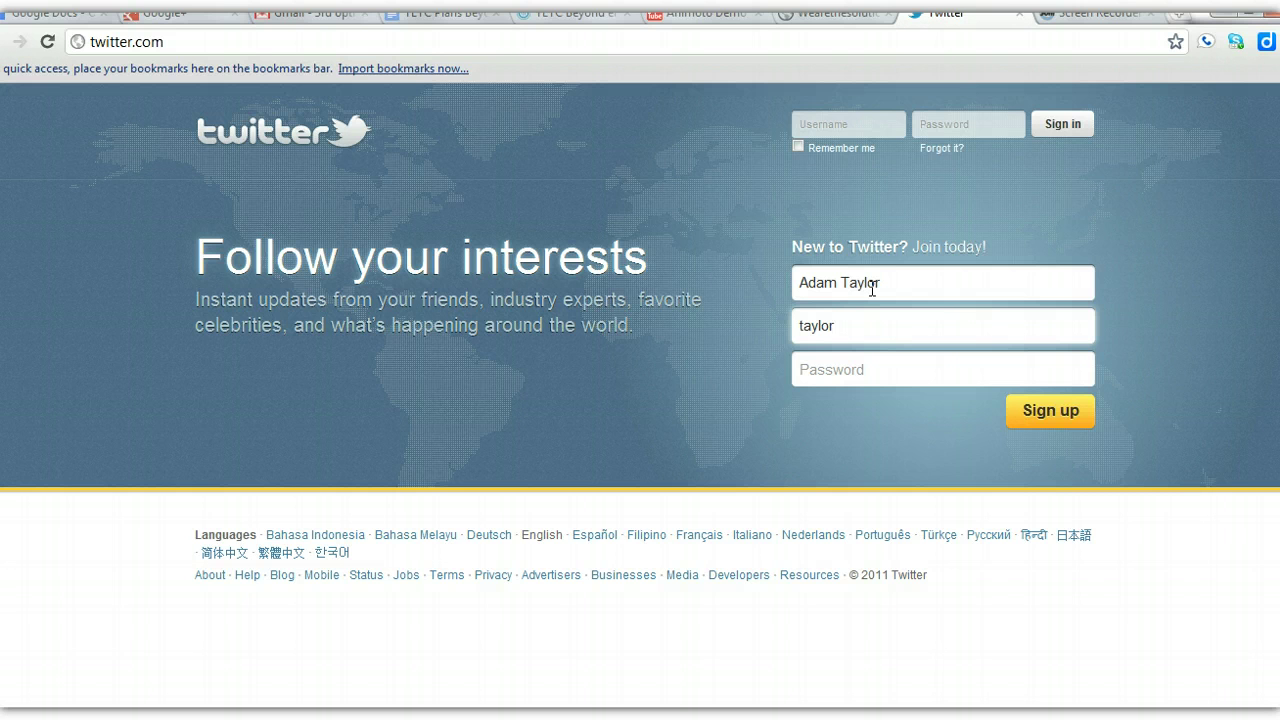
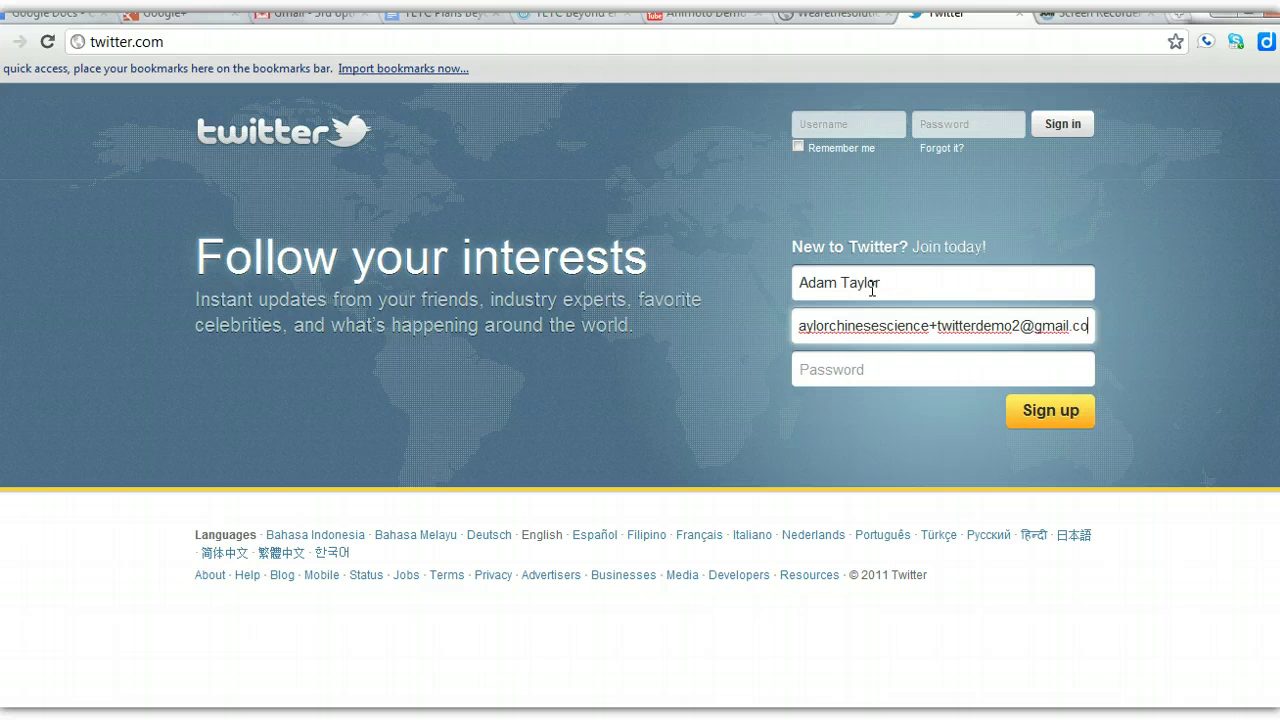
# - Enter the account password and submit the join form
pyautogui.click(845, 369)
pyautogui.write('••••••••')
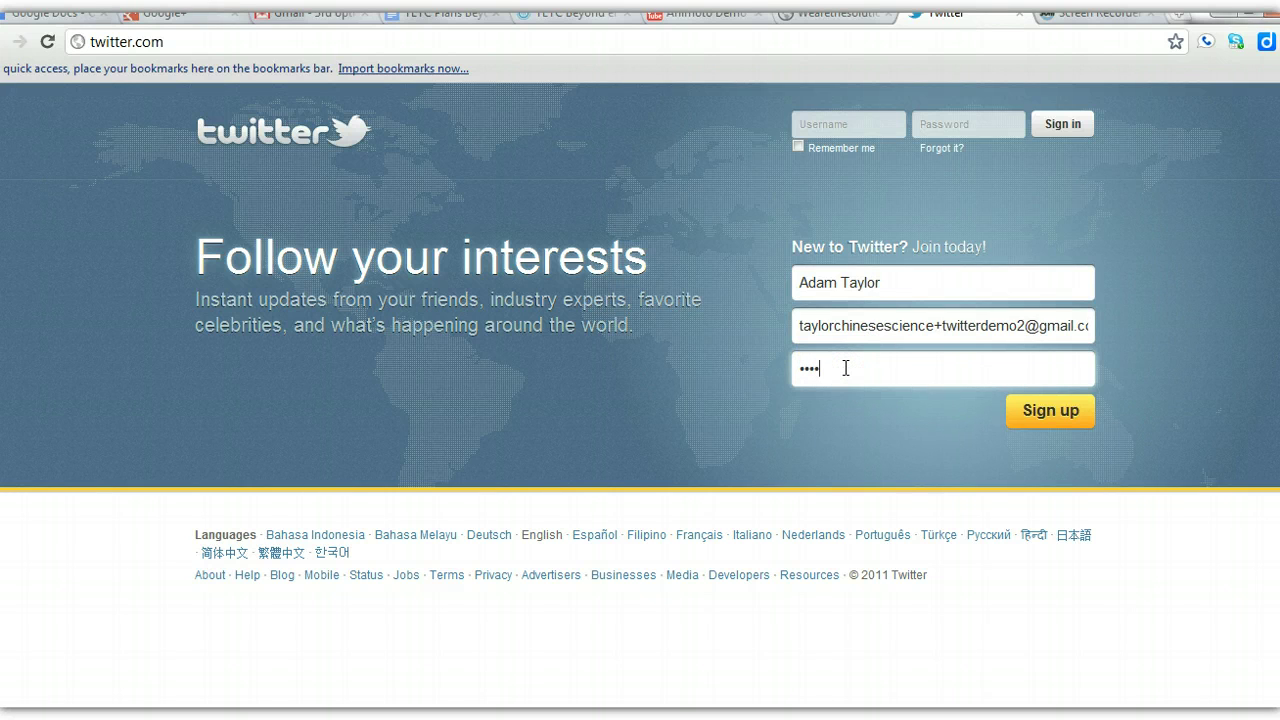
pyautogui.click(1045, 414)
# - Untick 'Keep me logged-in on this computer' and create the account
pyautogui.click(1045, 414)
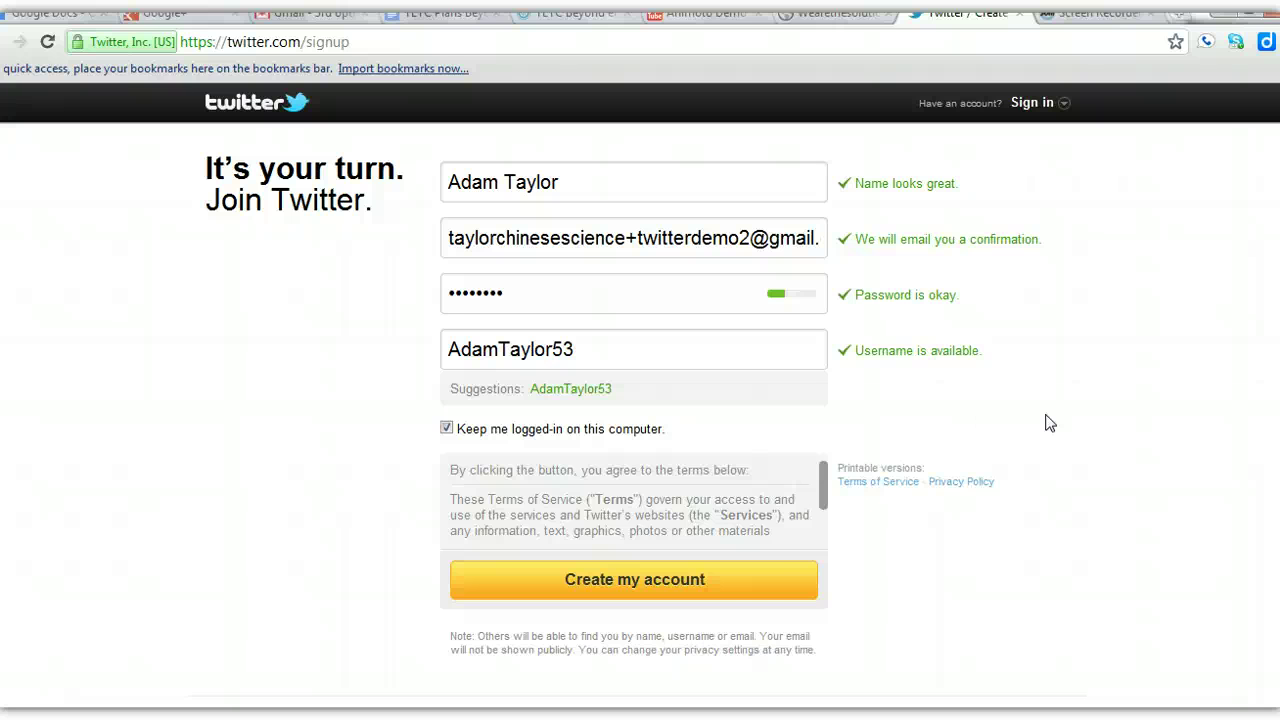
pyautogui.click(448, 432)
pyautogui.click(446, 429)
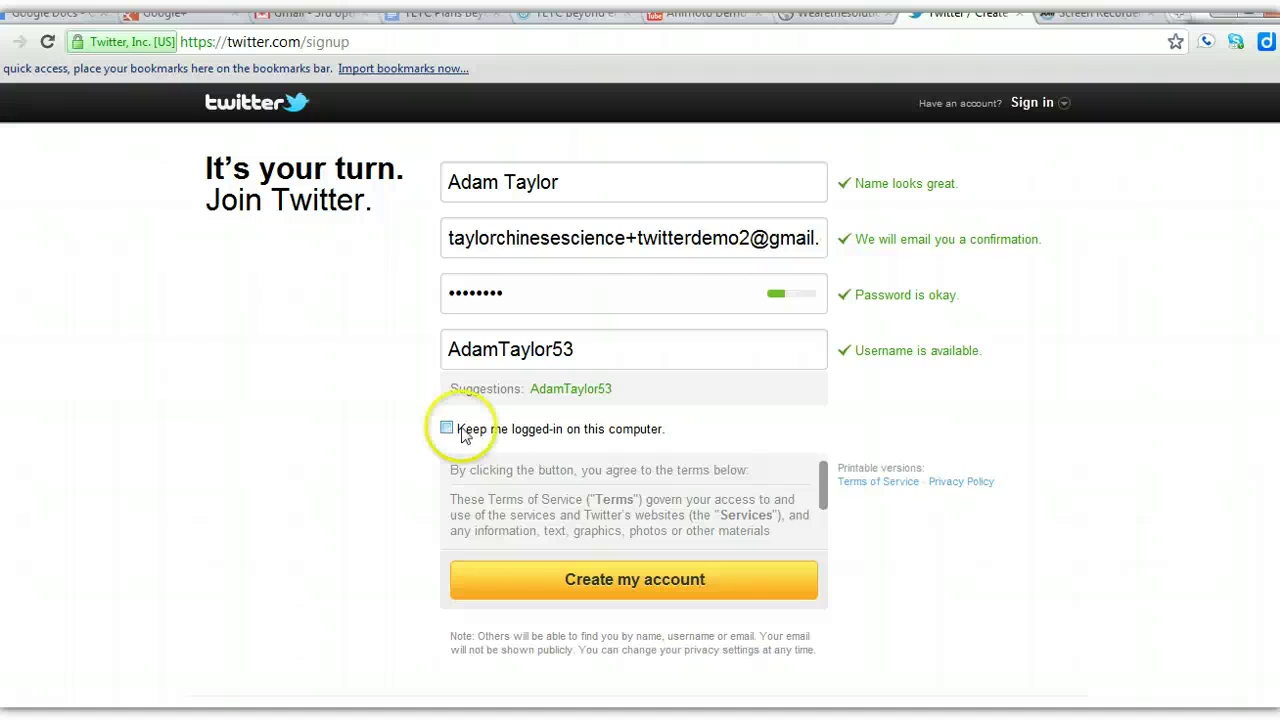
pyautogui.click(617, 585)
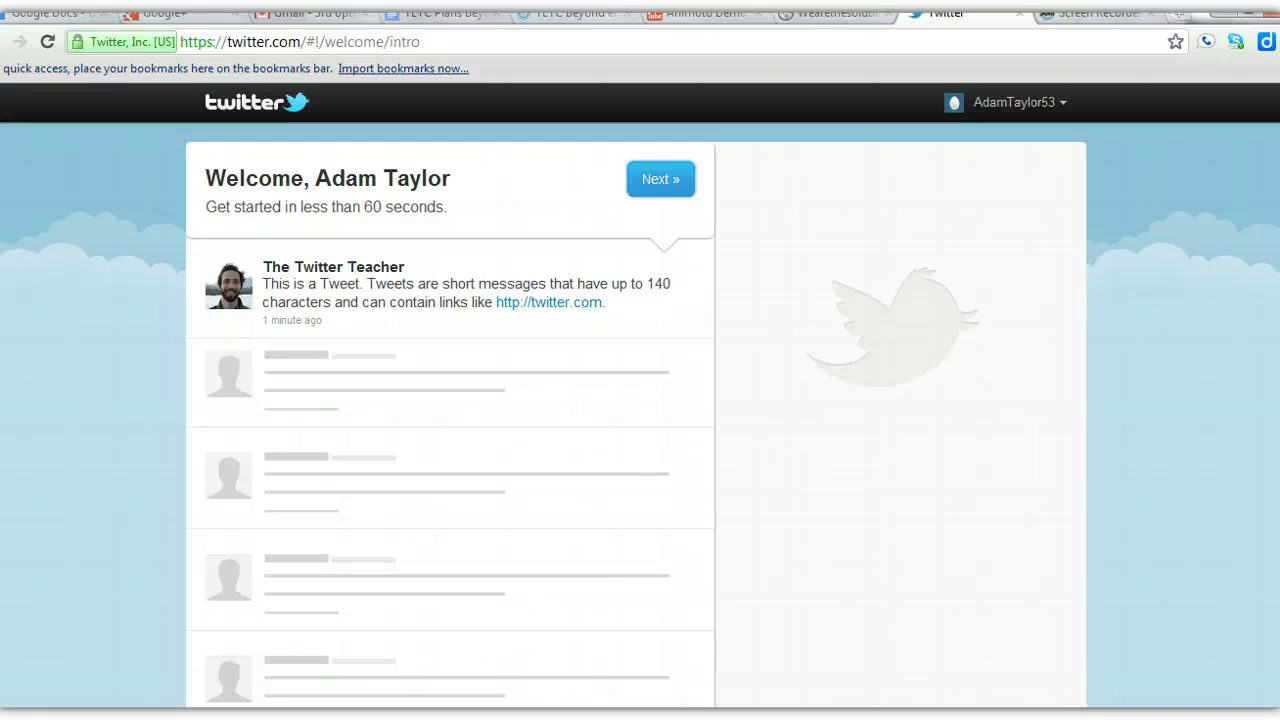
# - Continue past the welcome page and follow the first suggested account
pyautogui.scroll(-3, 450, 420)
pyautogui.scroll(3, 450, 420)
pyautogui.click(655, 180)
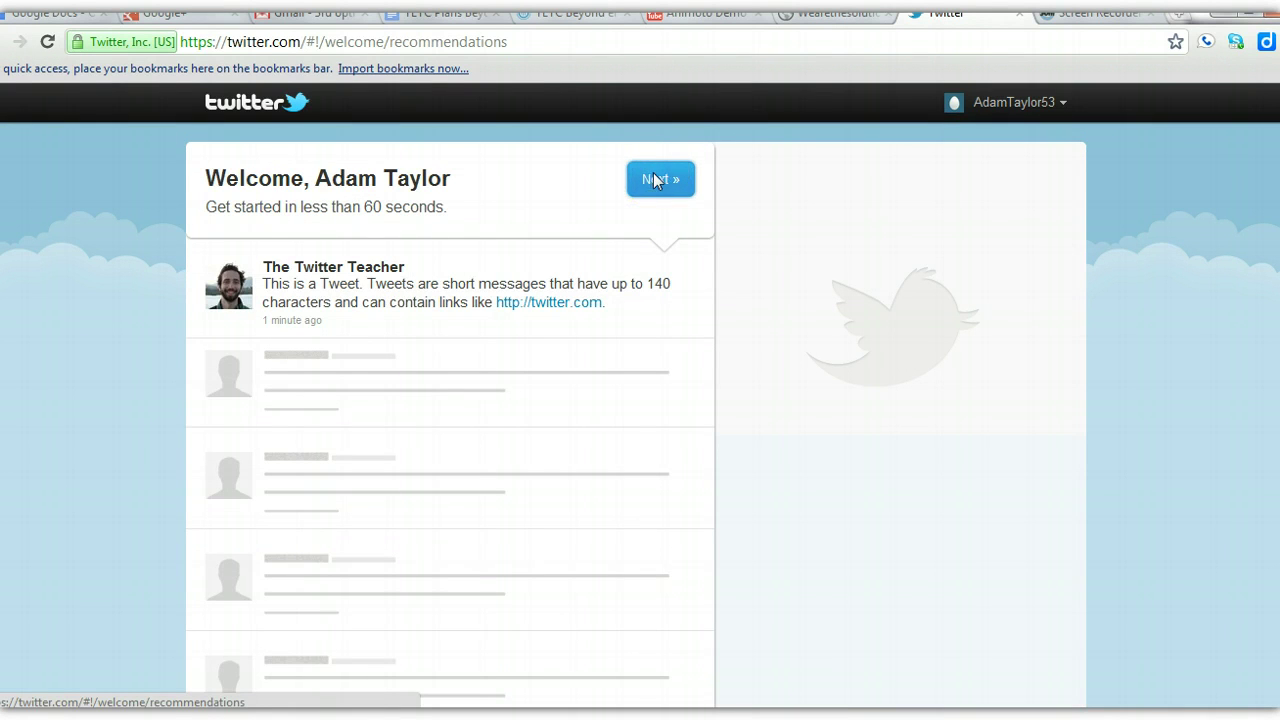
pyautogui.click(666, 192)
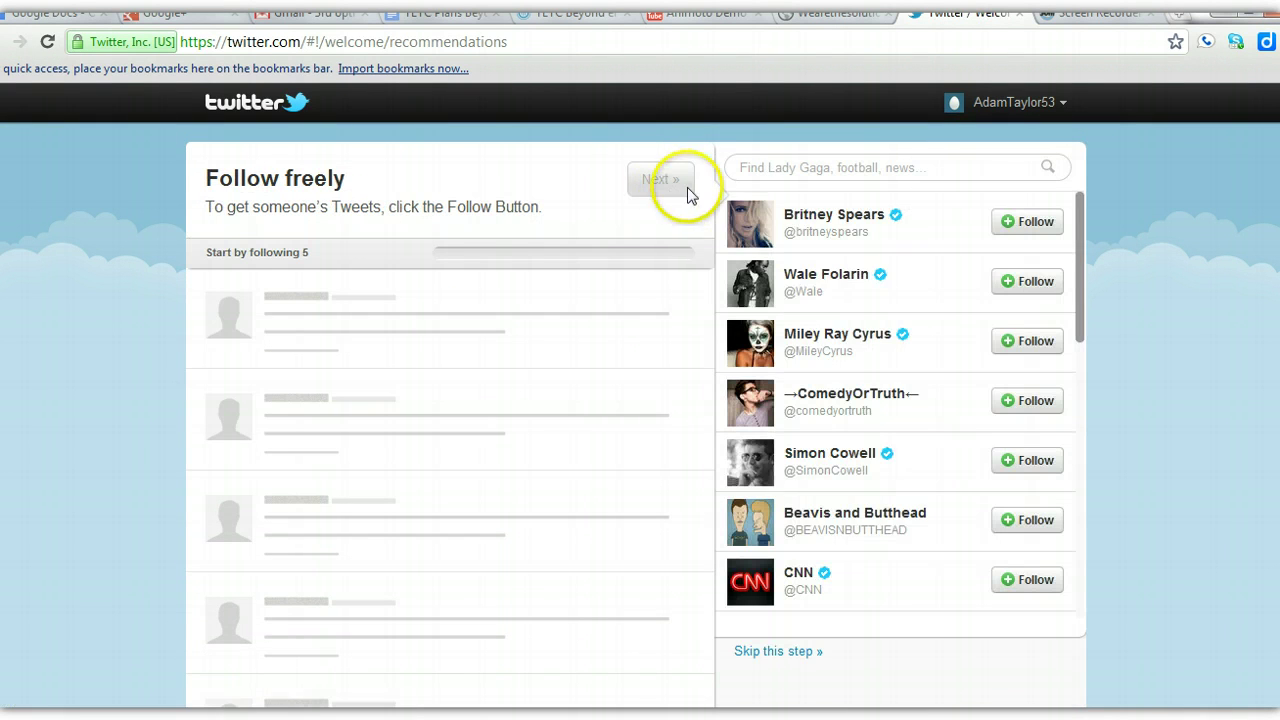
pyautogui.click(1027, 221)
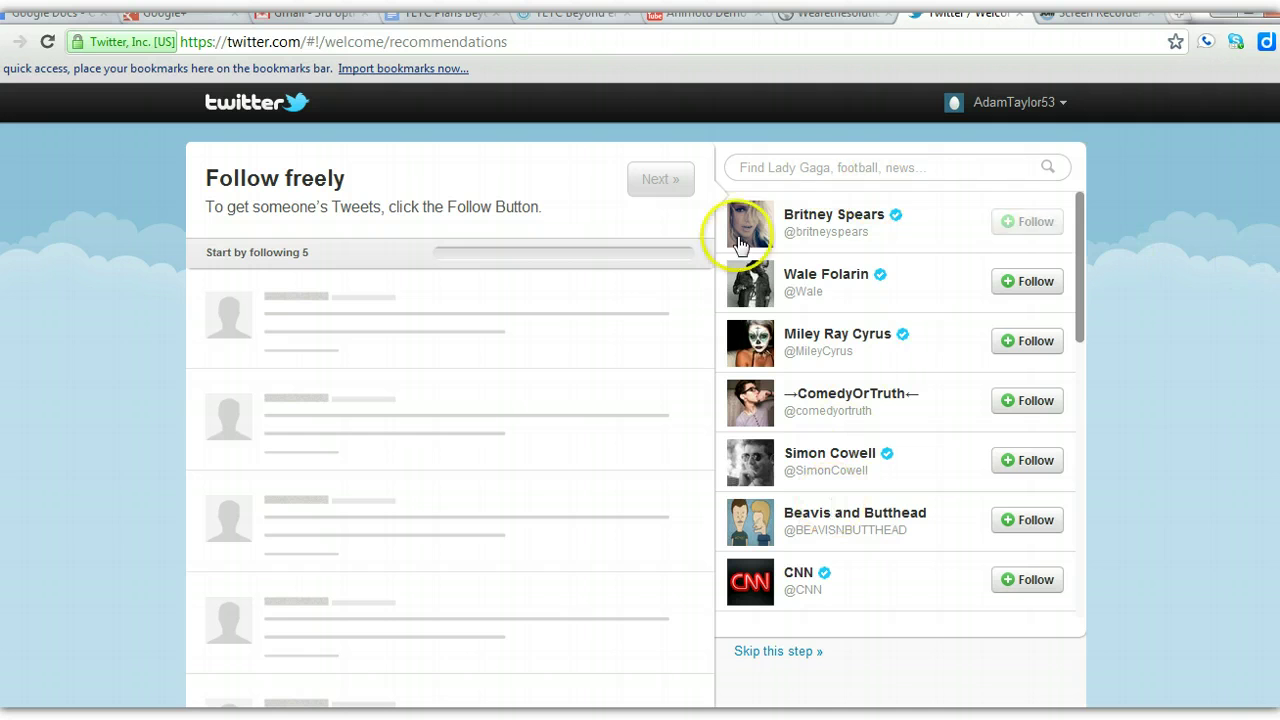
# - Skip the rest of the suggested-follows step
pyautogui.scroll(-1, 640, 414)
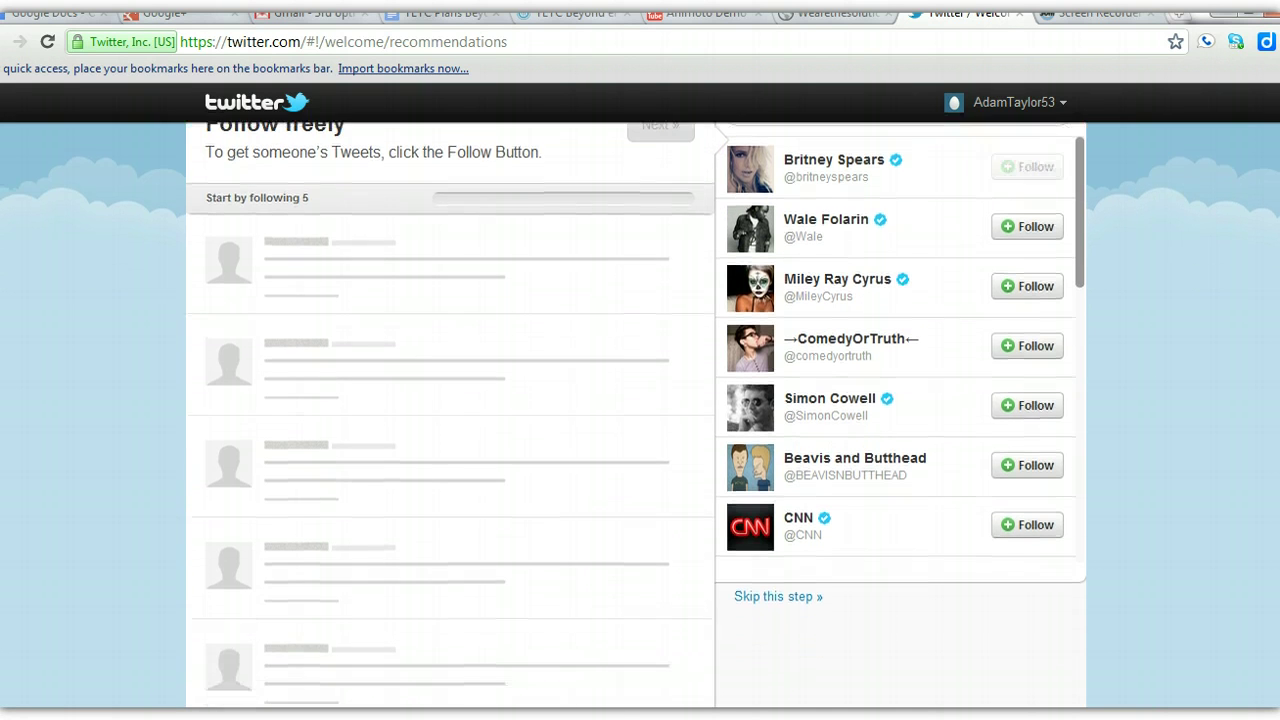
pyautogui.scroll(-3, 640, 414)
pyautogui.scroll(3, 640, 414)
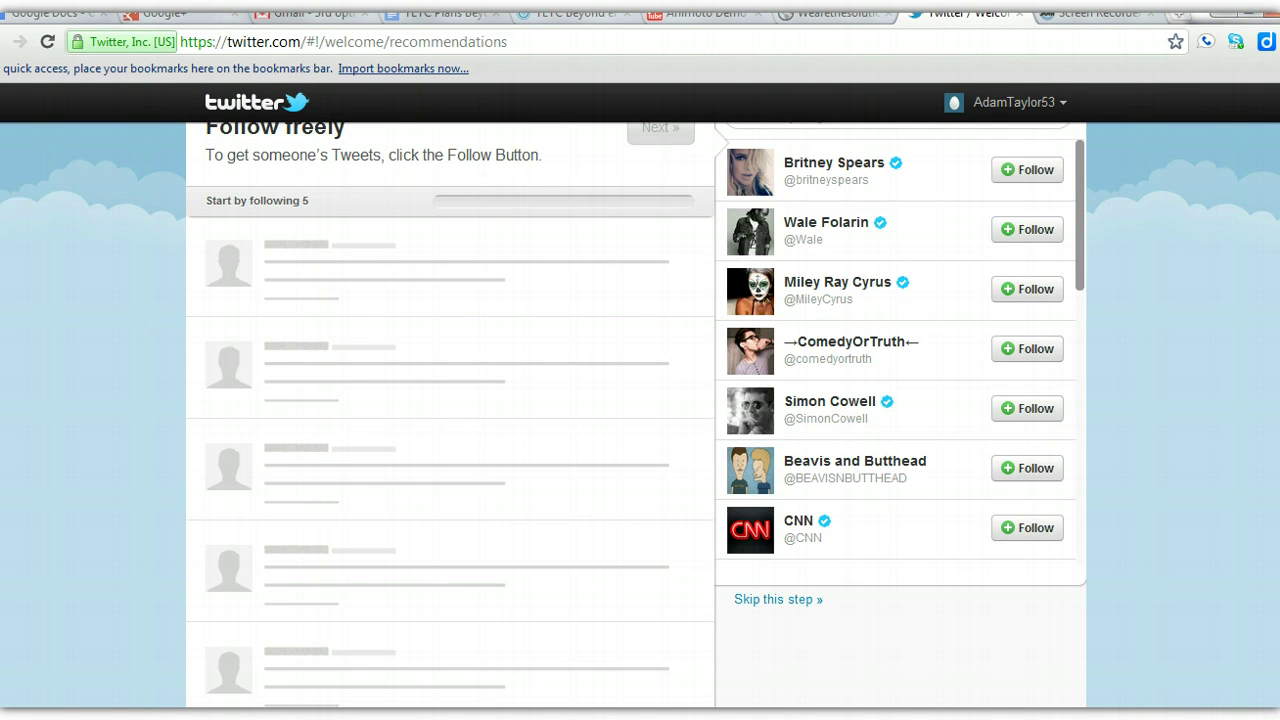
pyautogui.scroll(1, 640, 414)
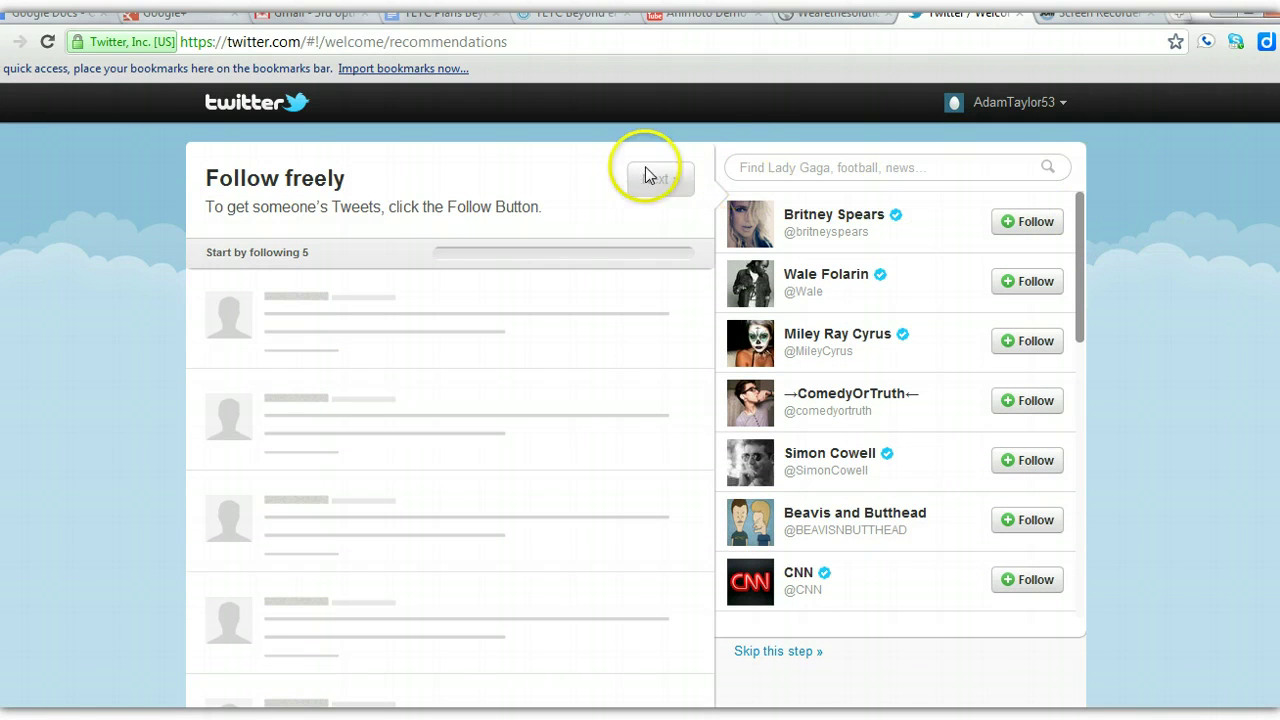
pyautogui.click(757, 158)
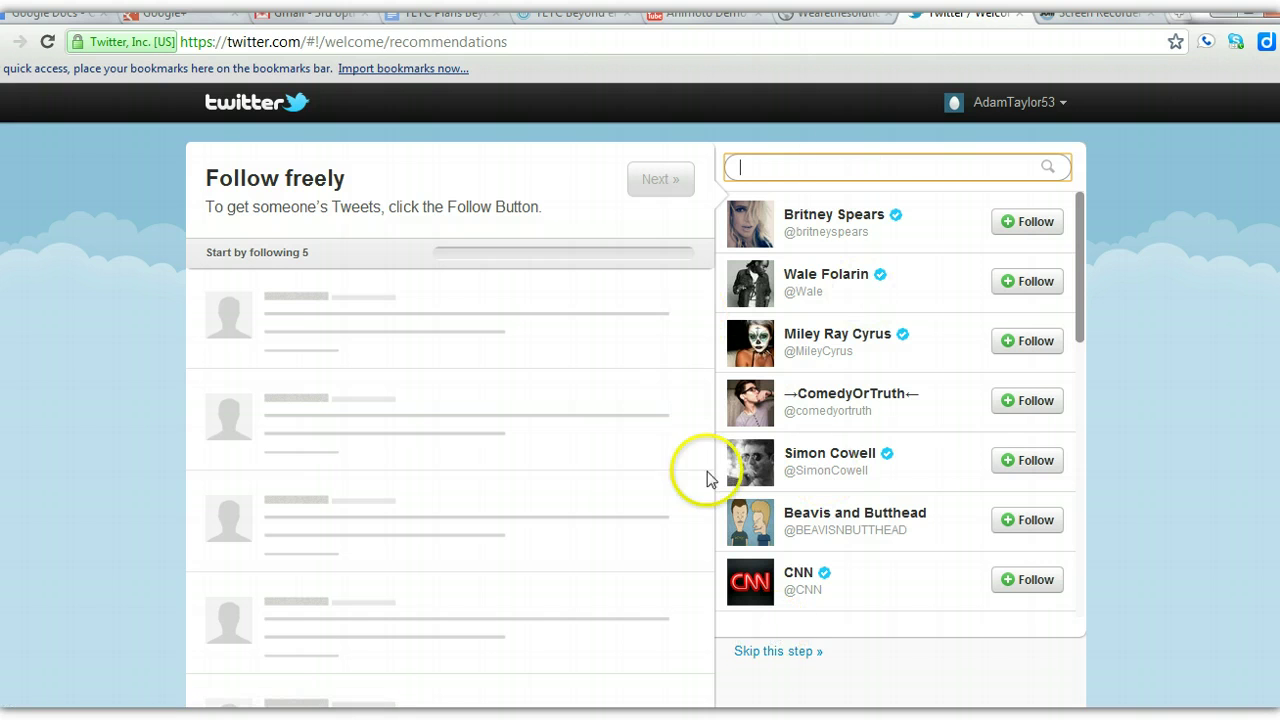
pyautogui.click(764, 656)
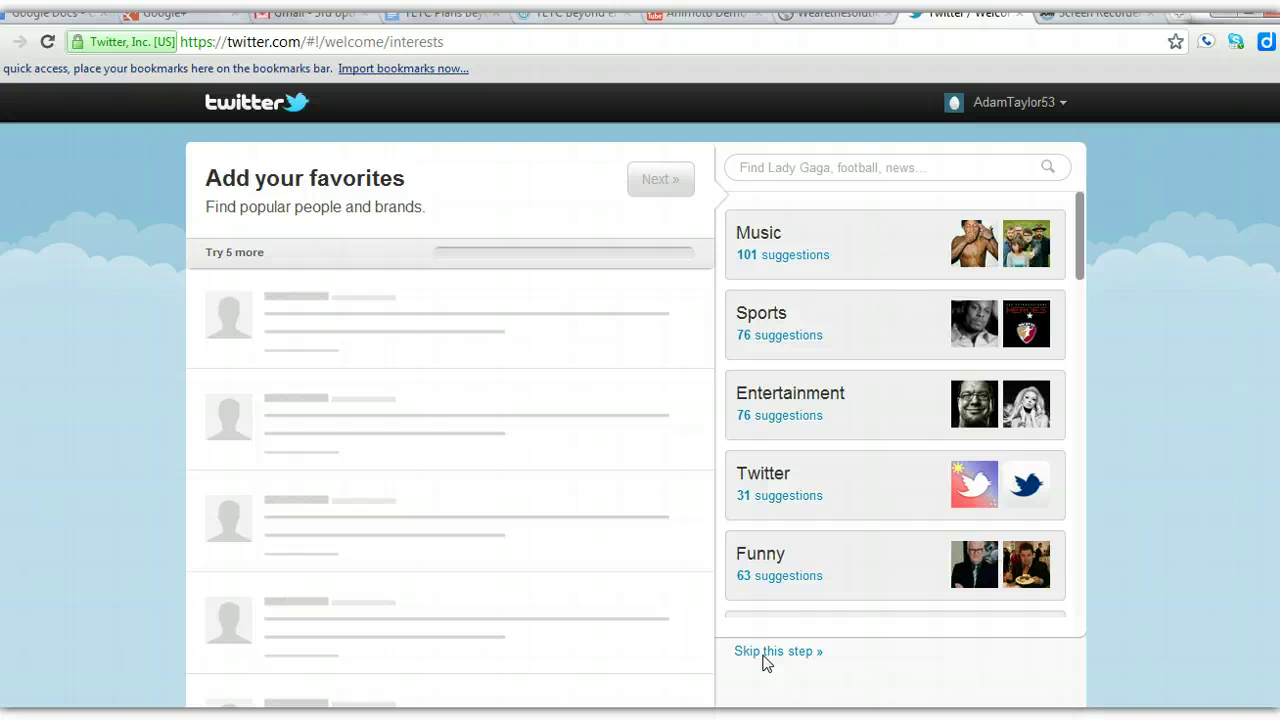
# - Skip the Add your favorites and Find people you know steps to reach the home page
pyautogui.click(764, 658)
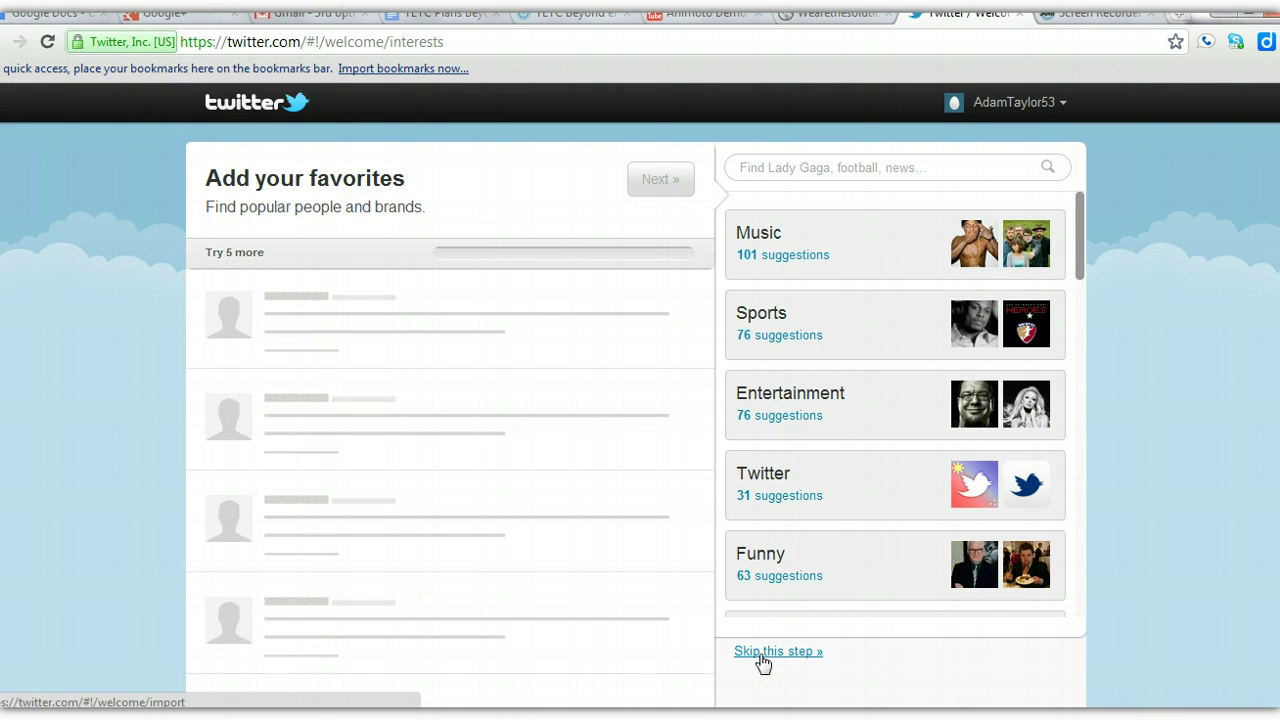
pyautogui.click(762, 660)
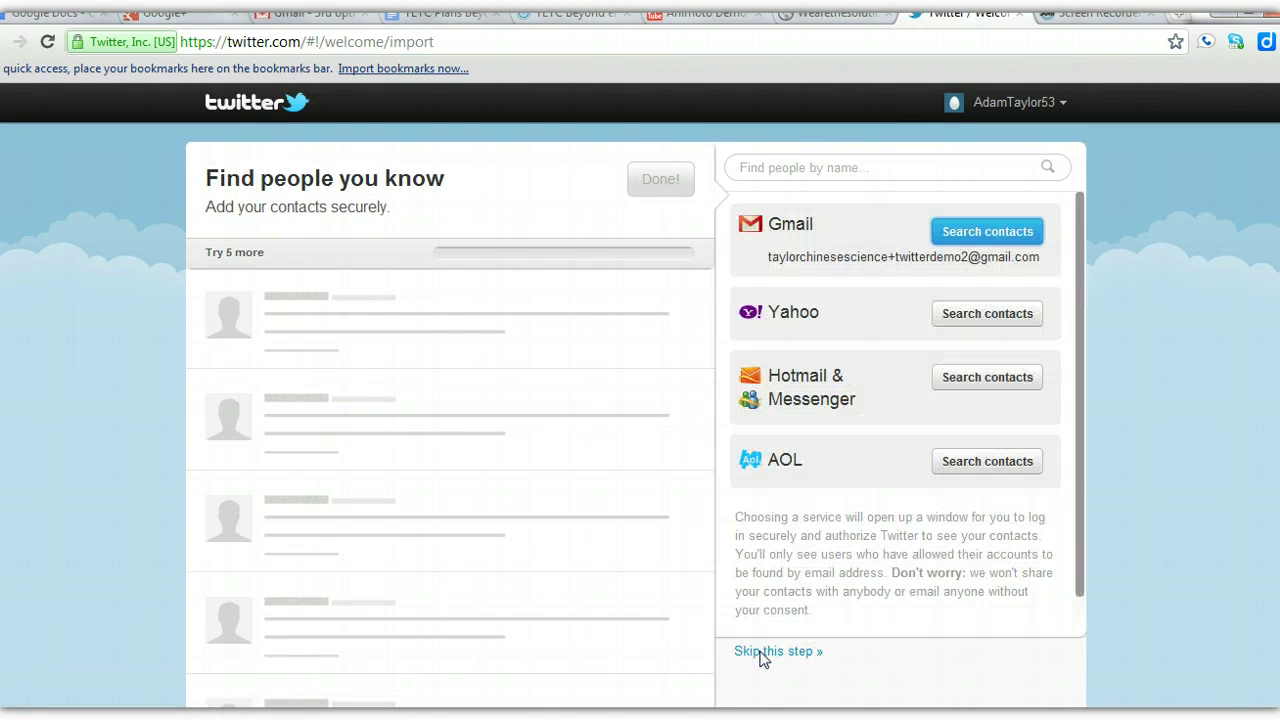
pyautogui.click(765, 660)
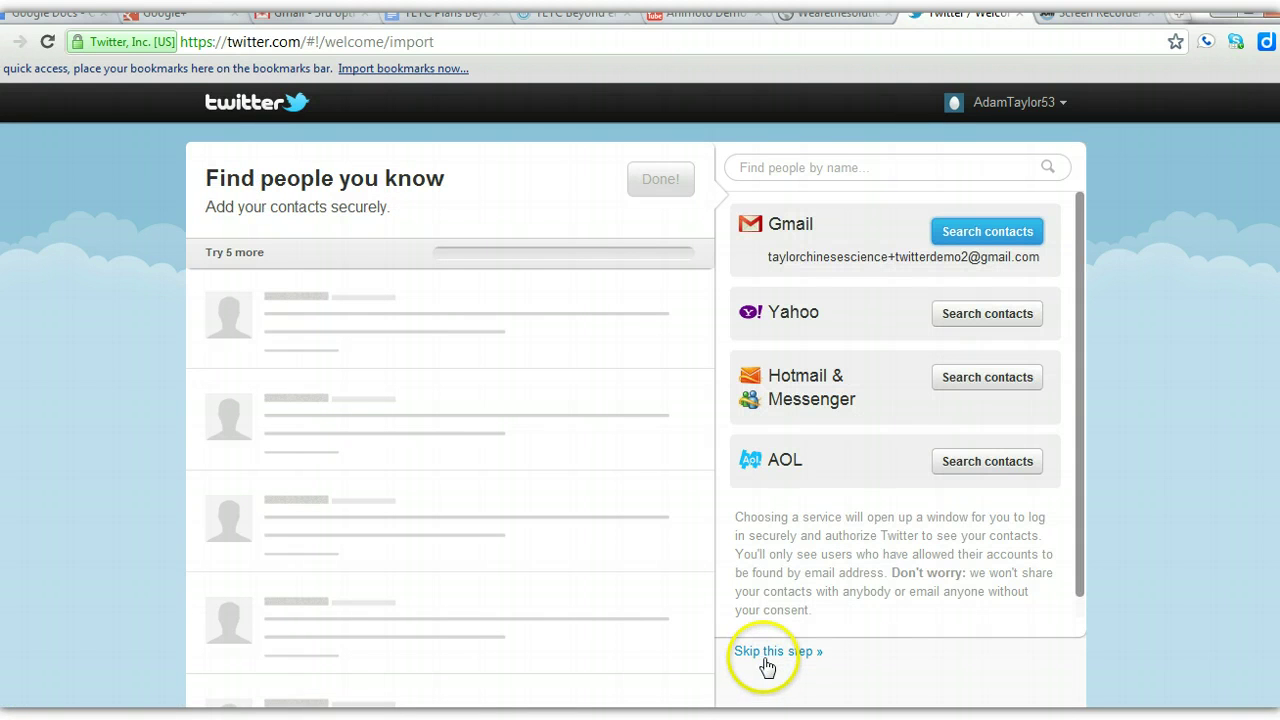
pyautogui.click(767, 660)
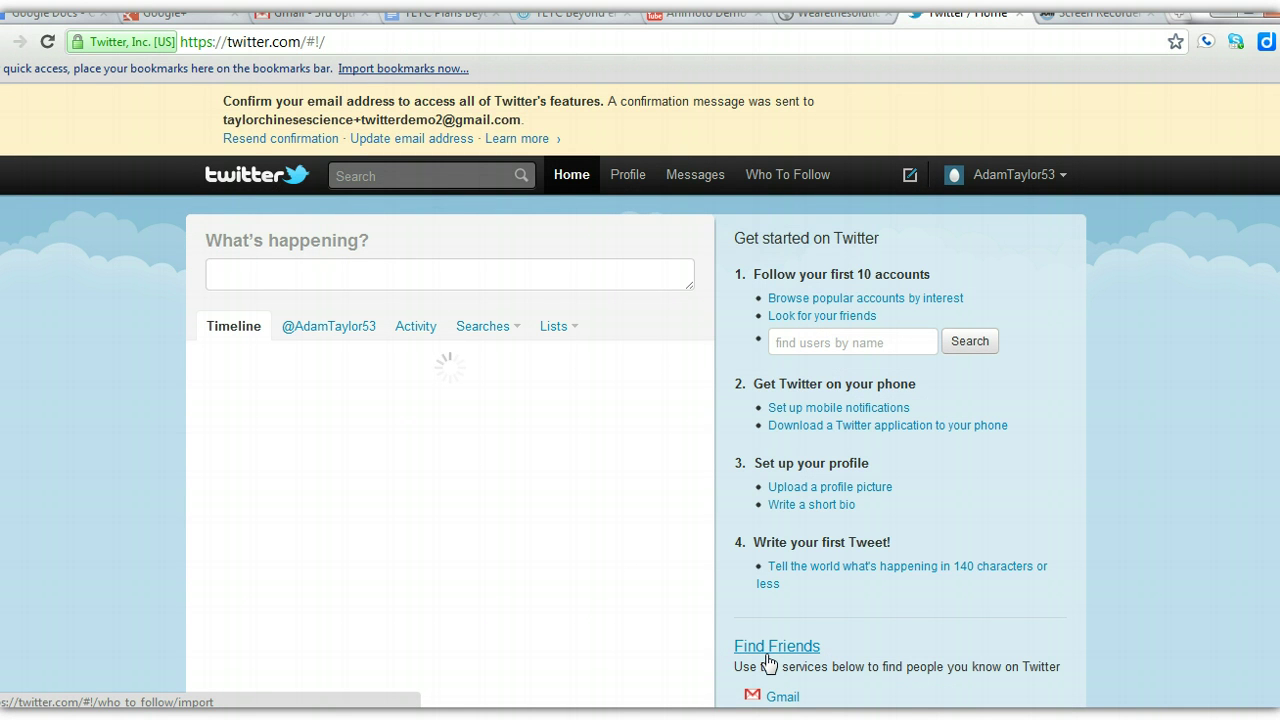
pyautogui.click(458, 277)
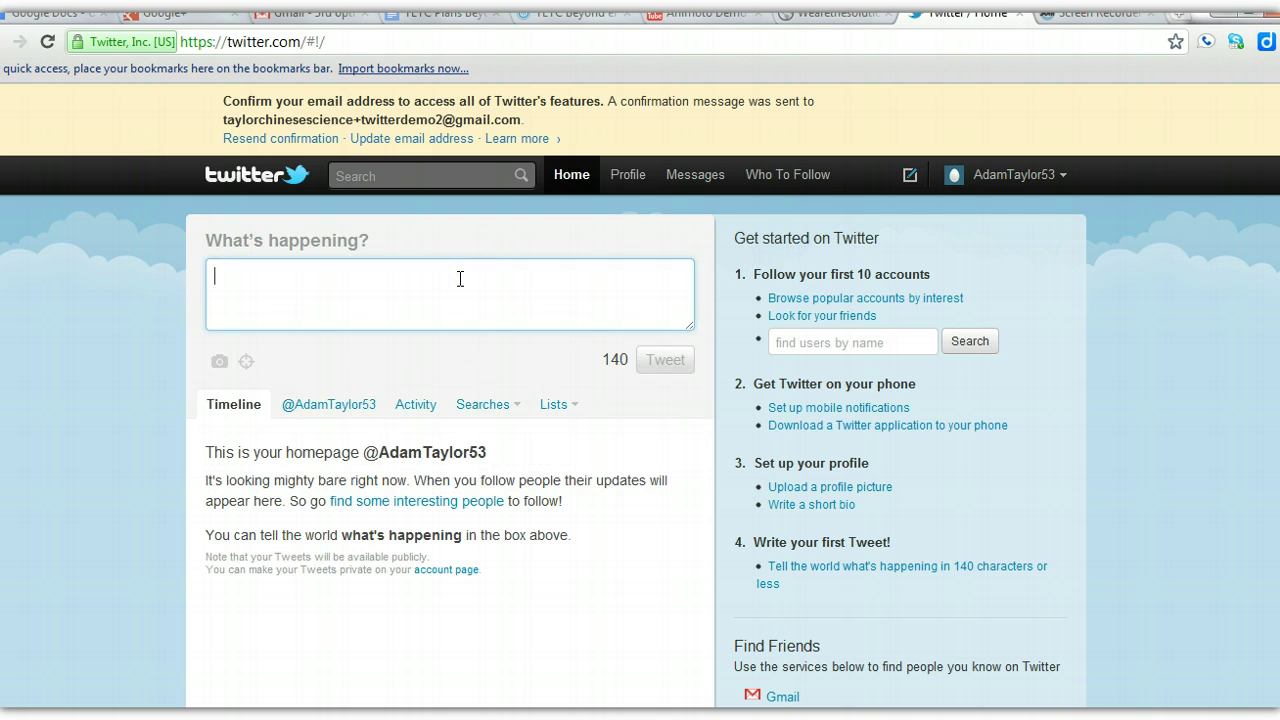
pyautogui.click(568, 176)
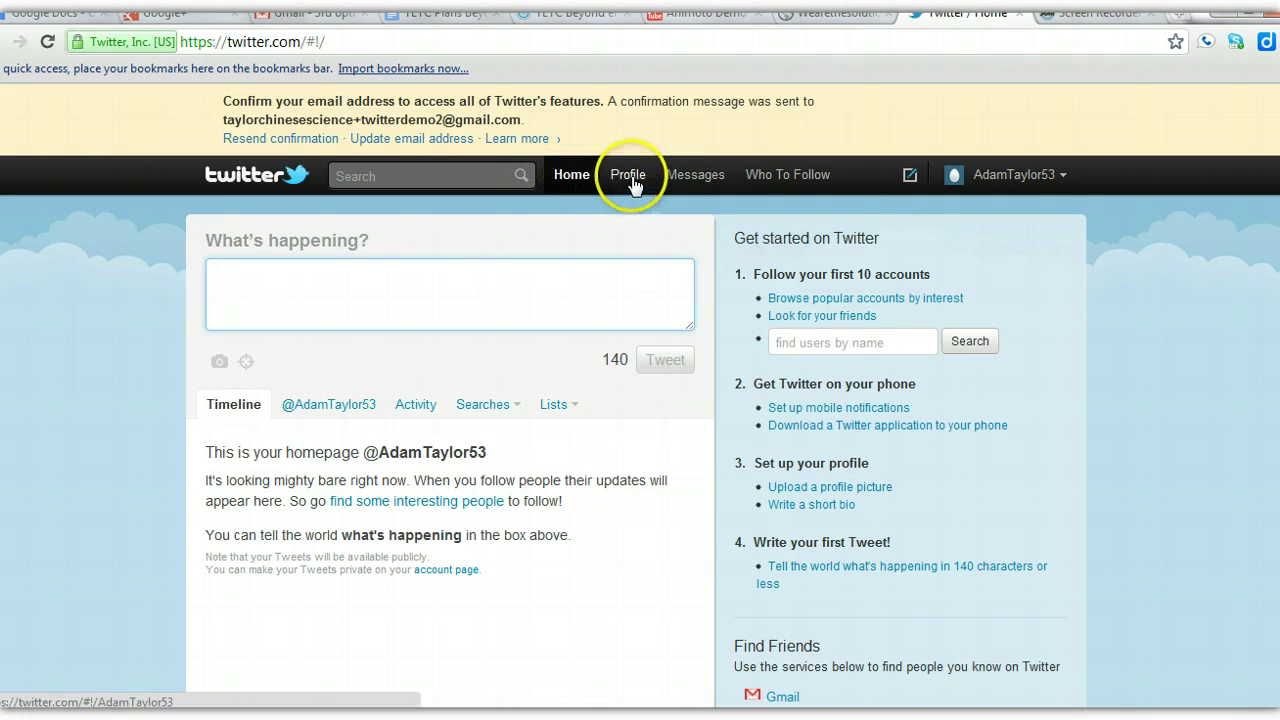
pyautogui.click(494, 283)
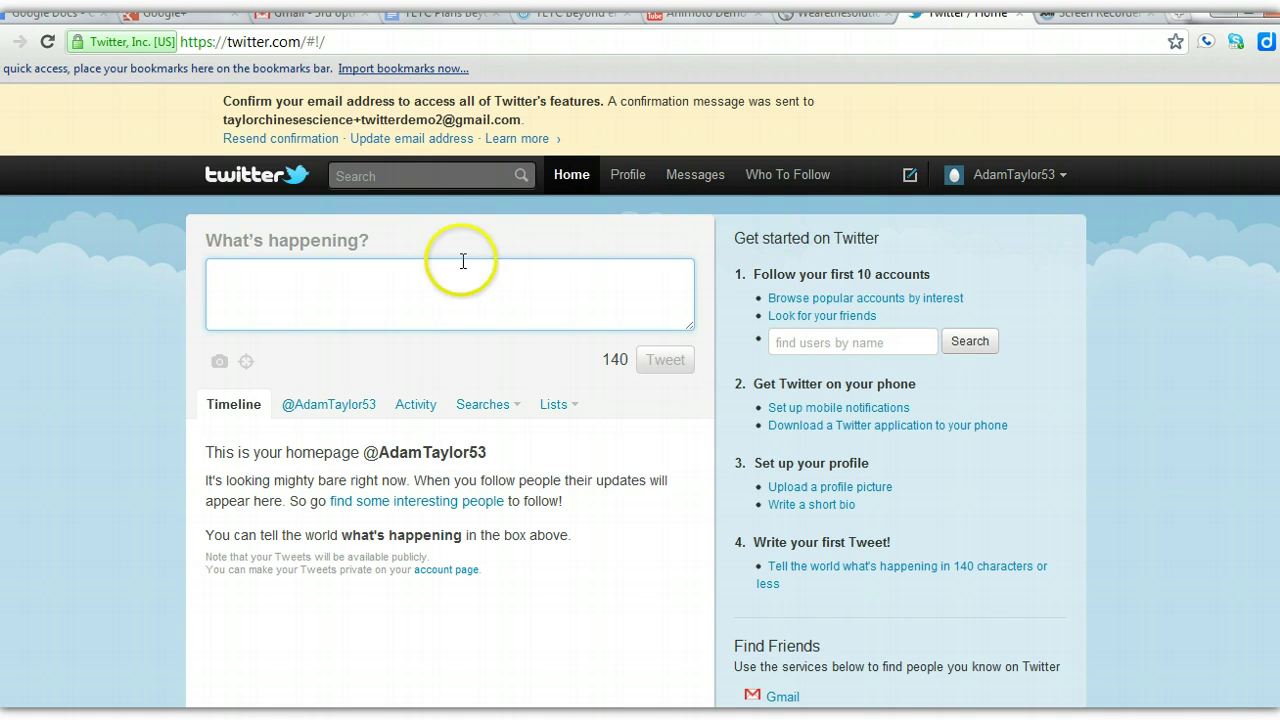
pyautogui.click(404, 180)
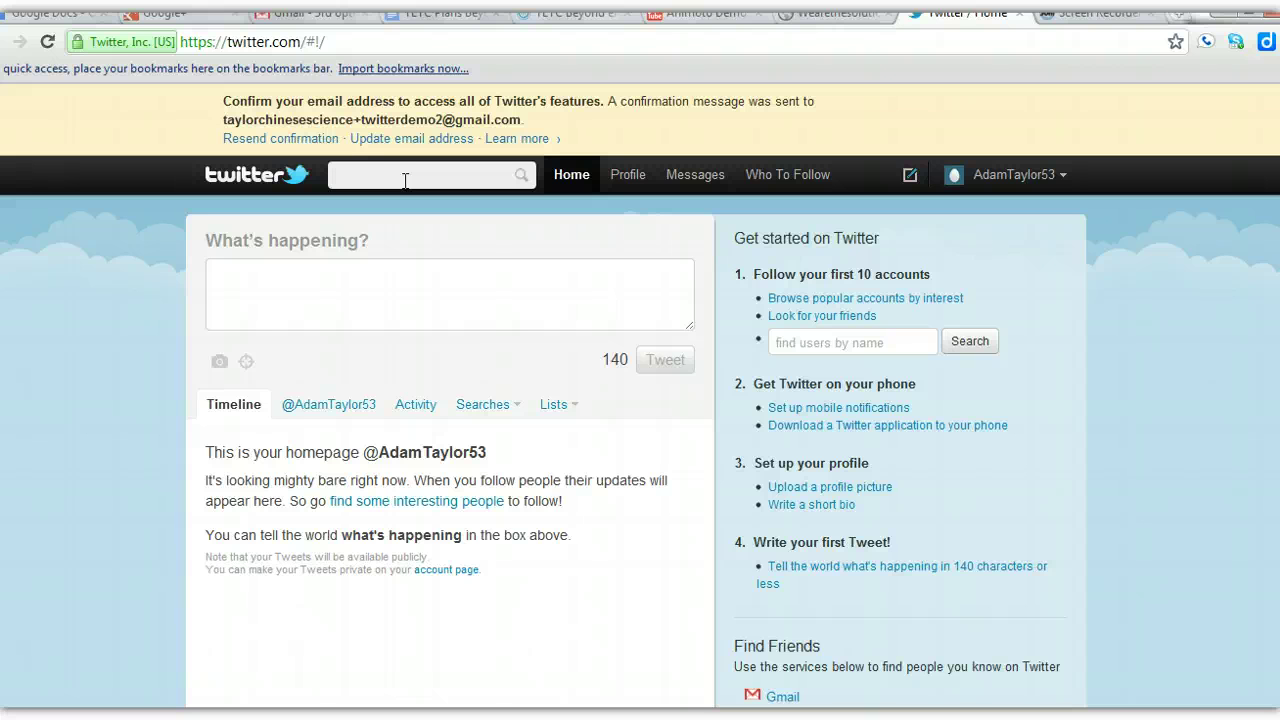
pyautogui.write('@taybiob5')
pyautogui.press('Return')
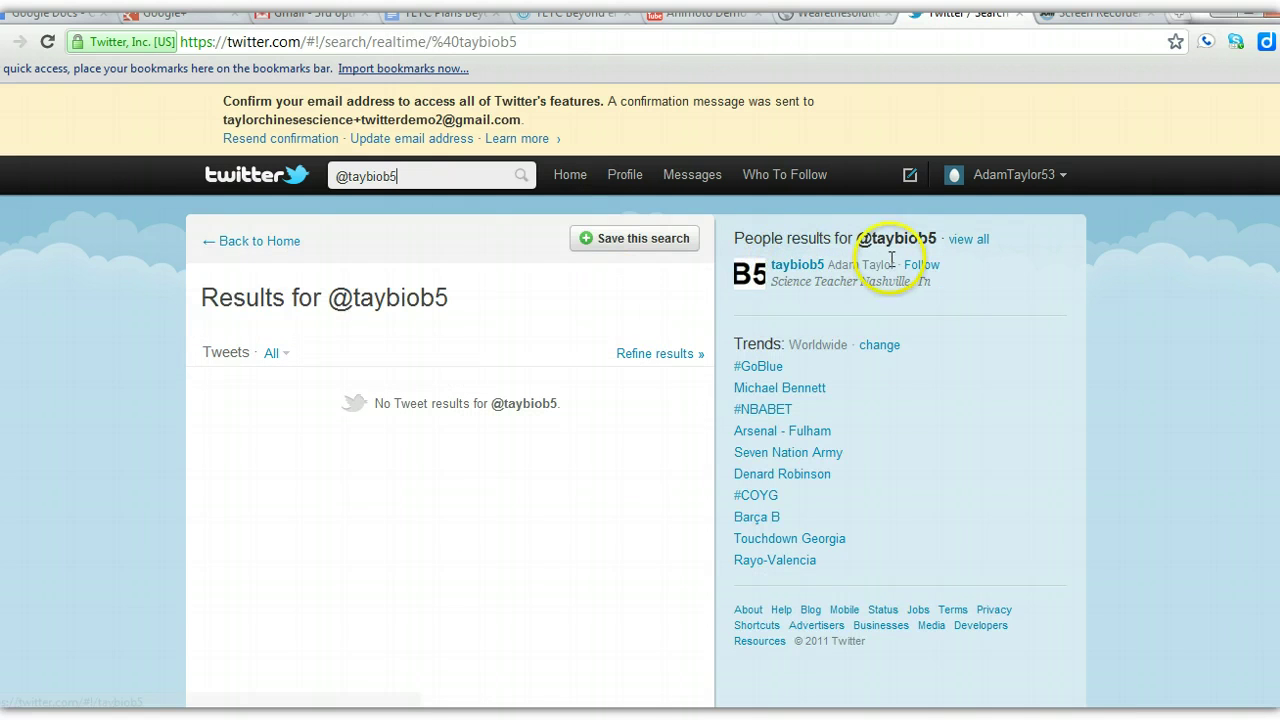
pyautogui.click(790, 266)
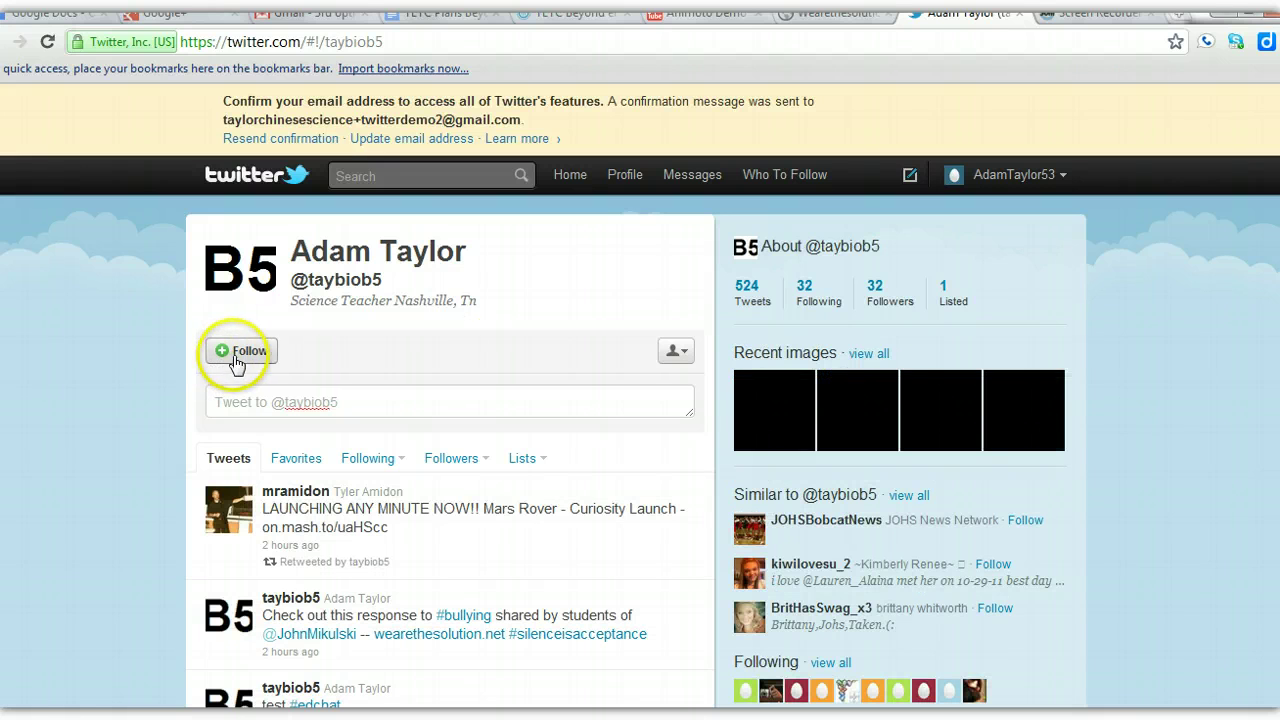
pyautogui.click(245, 358)
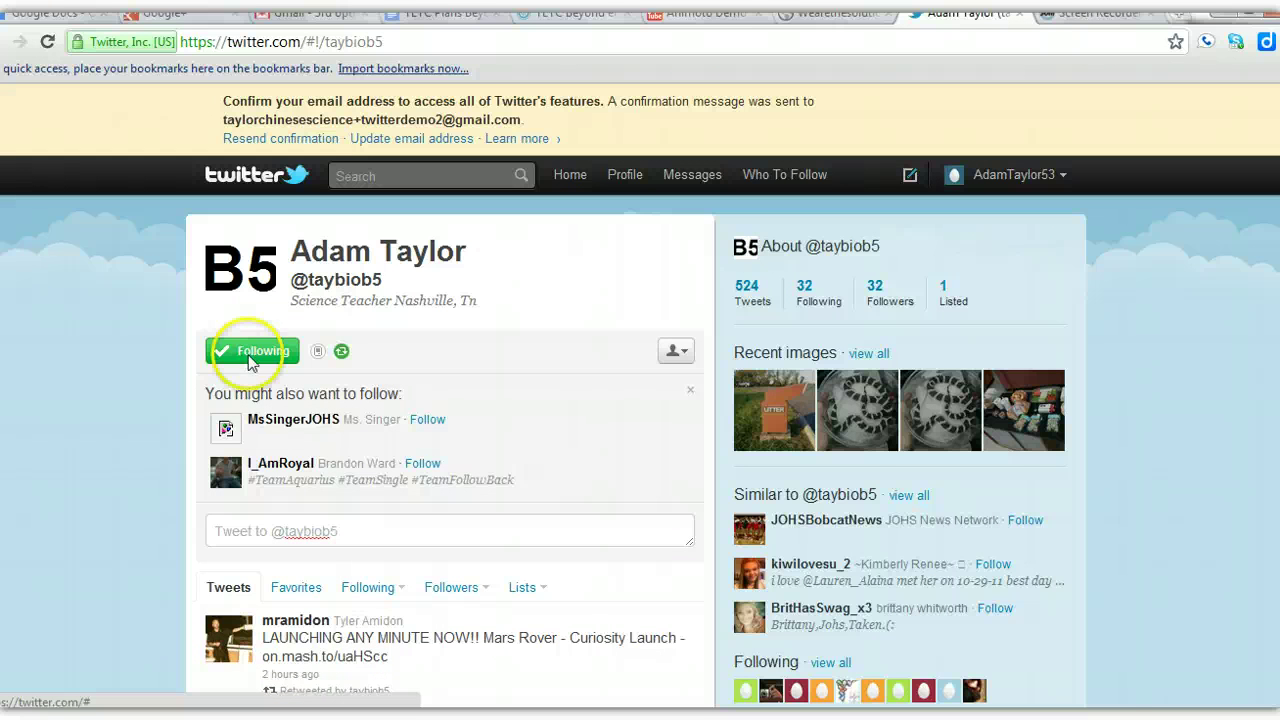
pyautogui.click(353, 535)
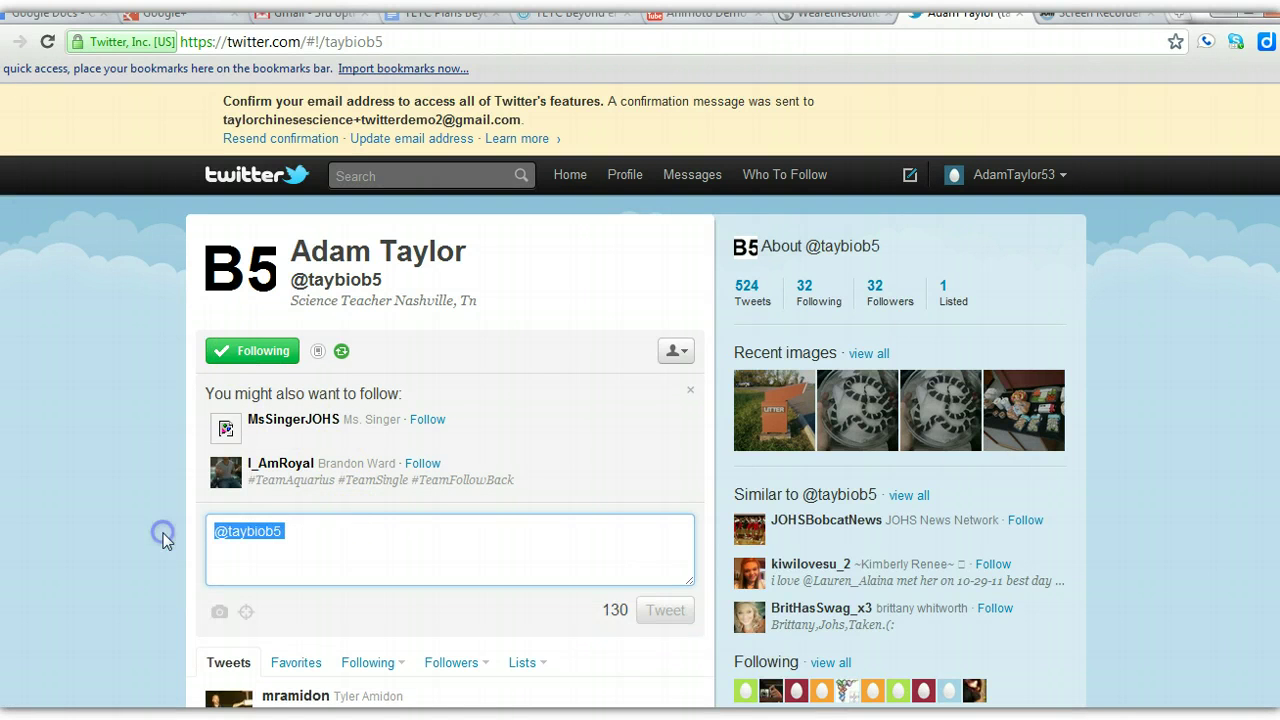
pyautogui.click(318, 525)
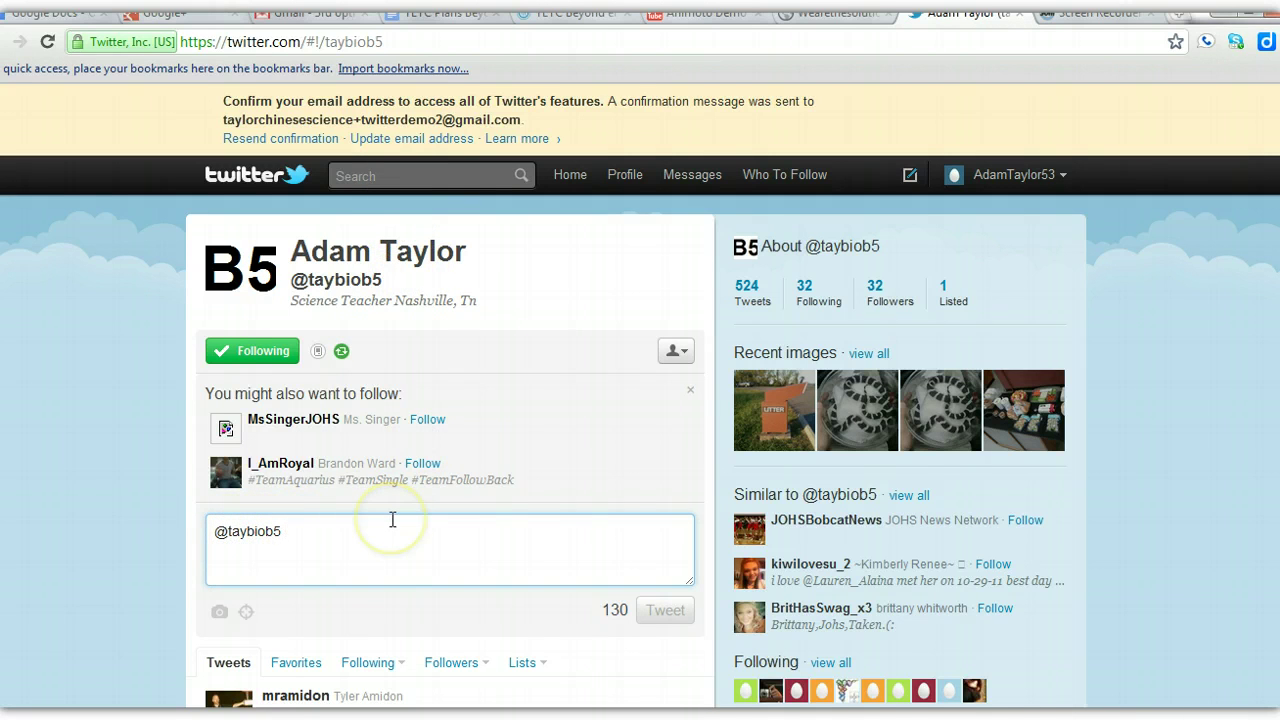
pyautogui.write('H')
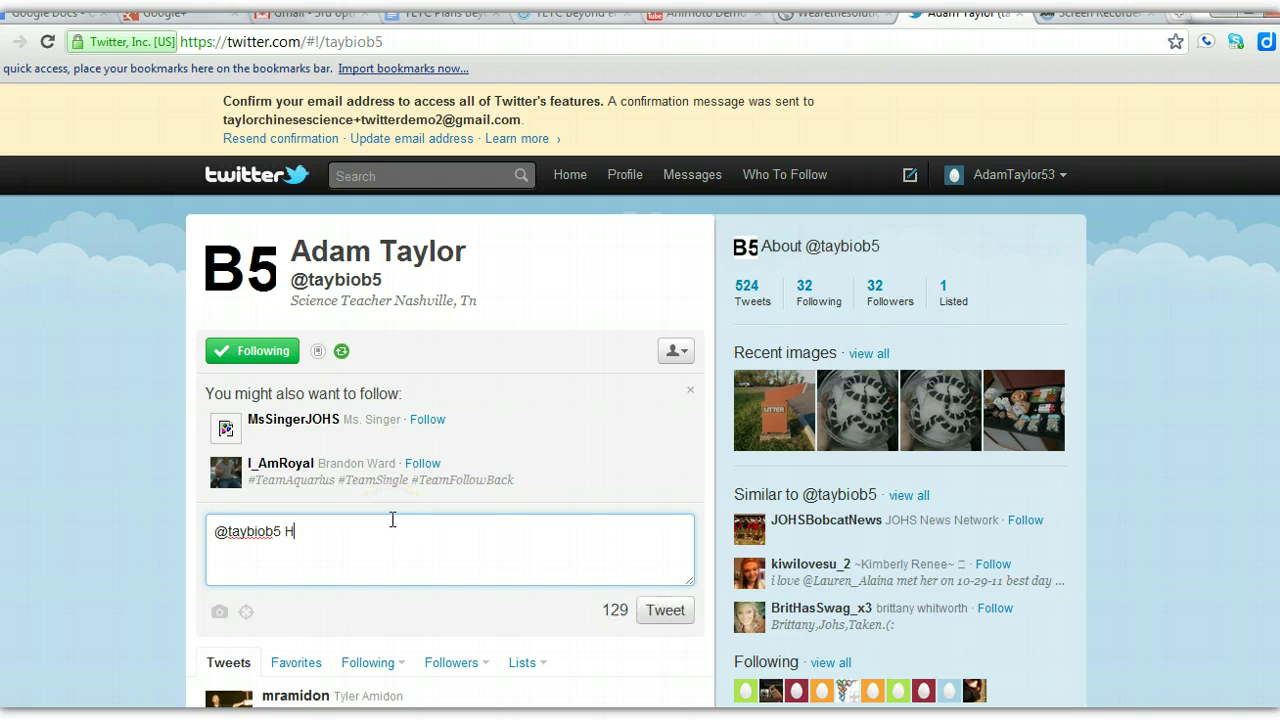
pyautogui.write('ey I am following you know.')
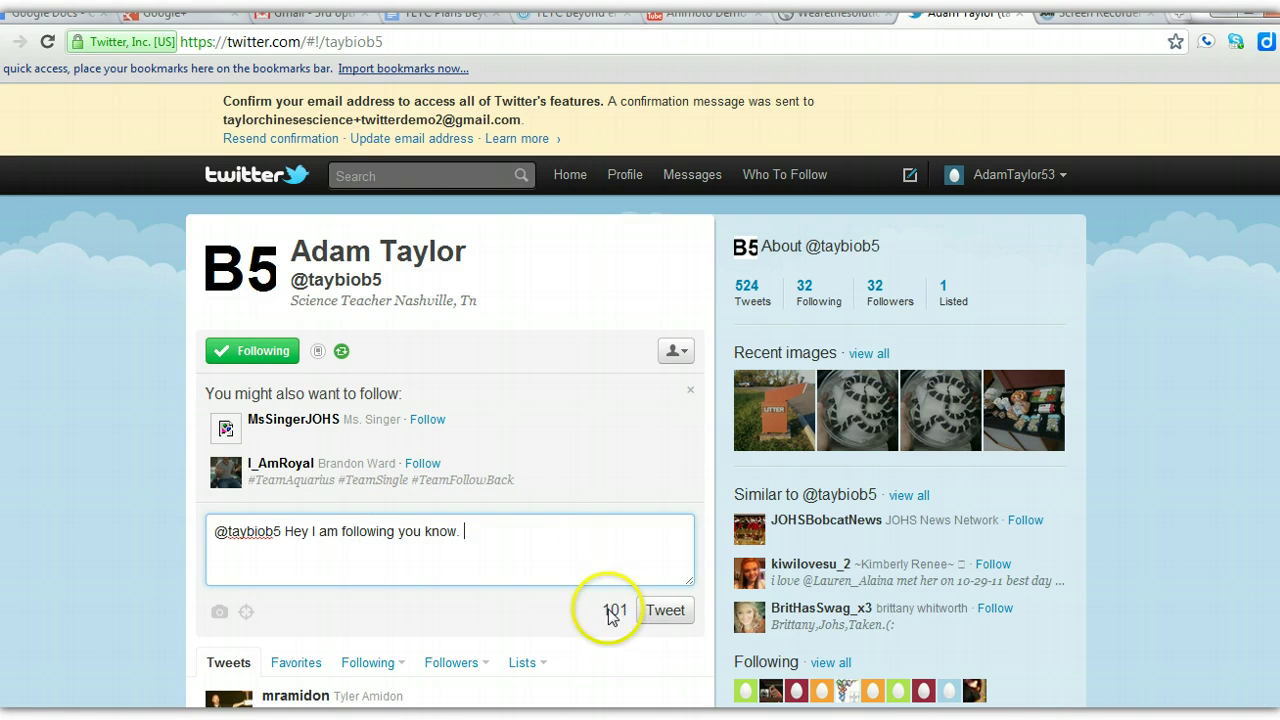
pyautogui.click(663, 612)
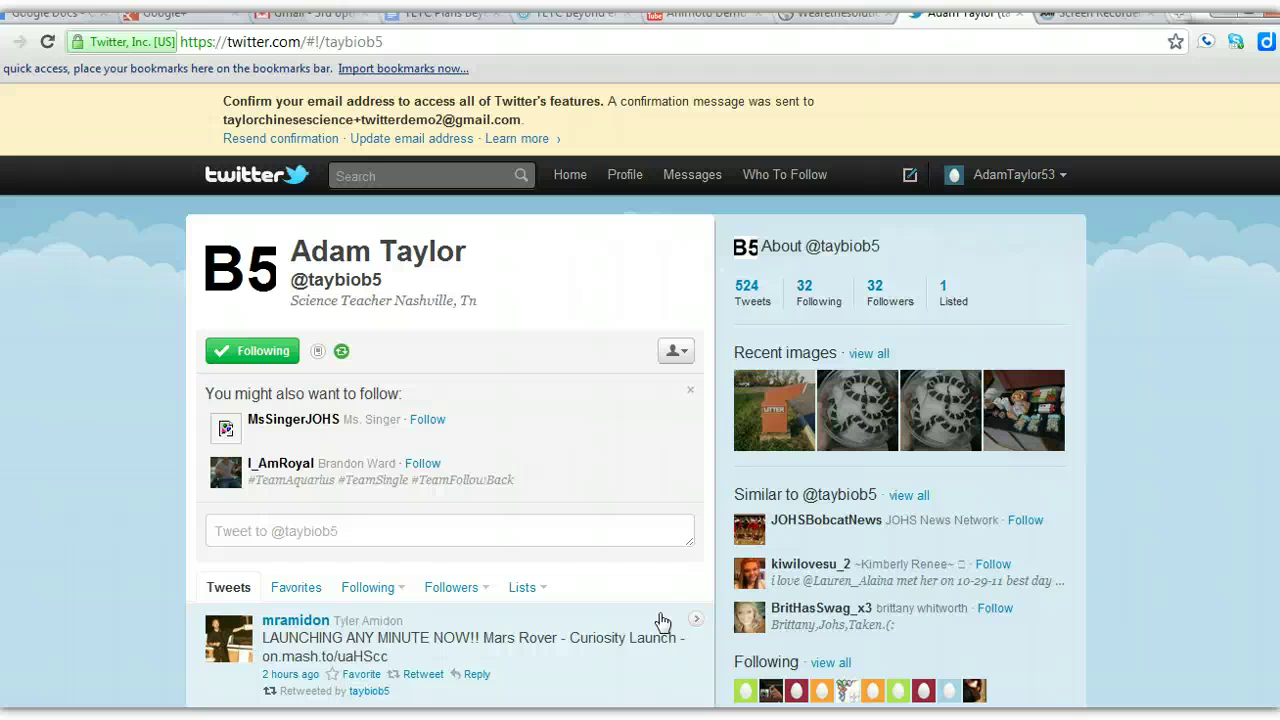
# - View a tweet's details, then return Home to see the sent mention atop the timeline
pyautogui.click(661, 621)
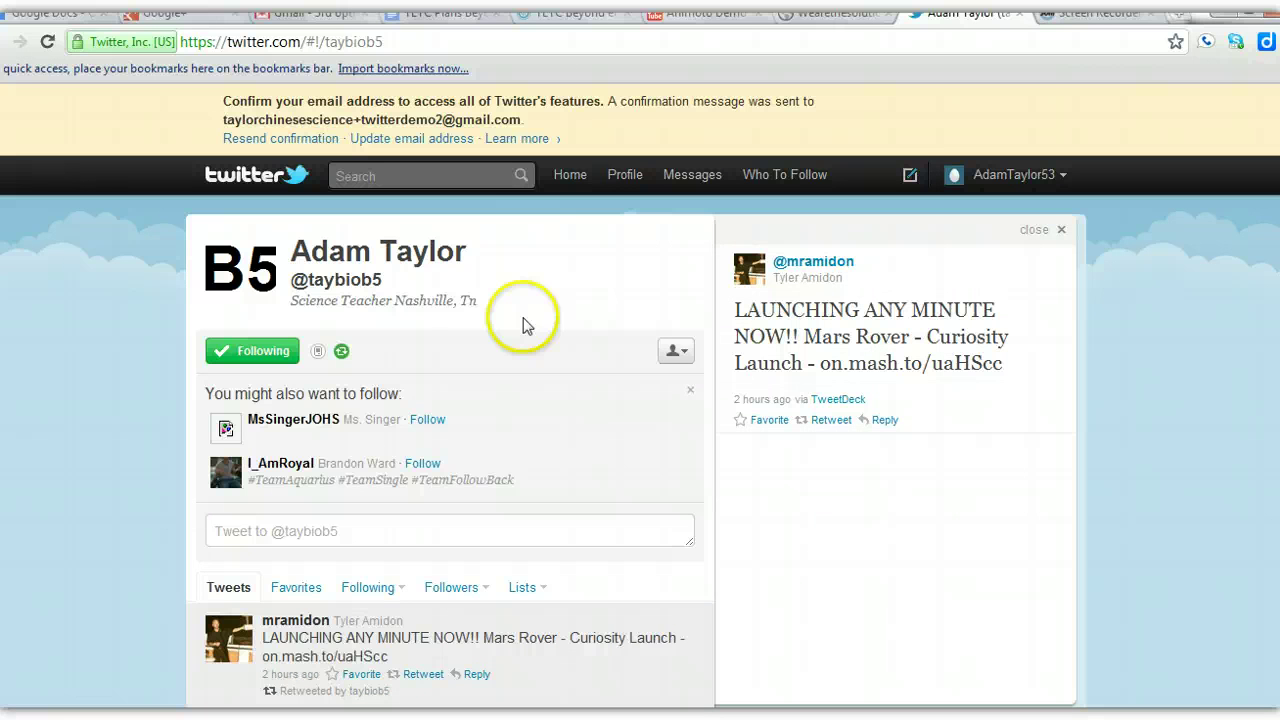
pyautogui.click(569, 180)
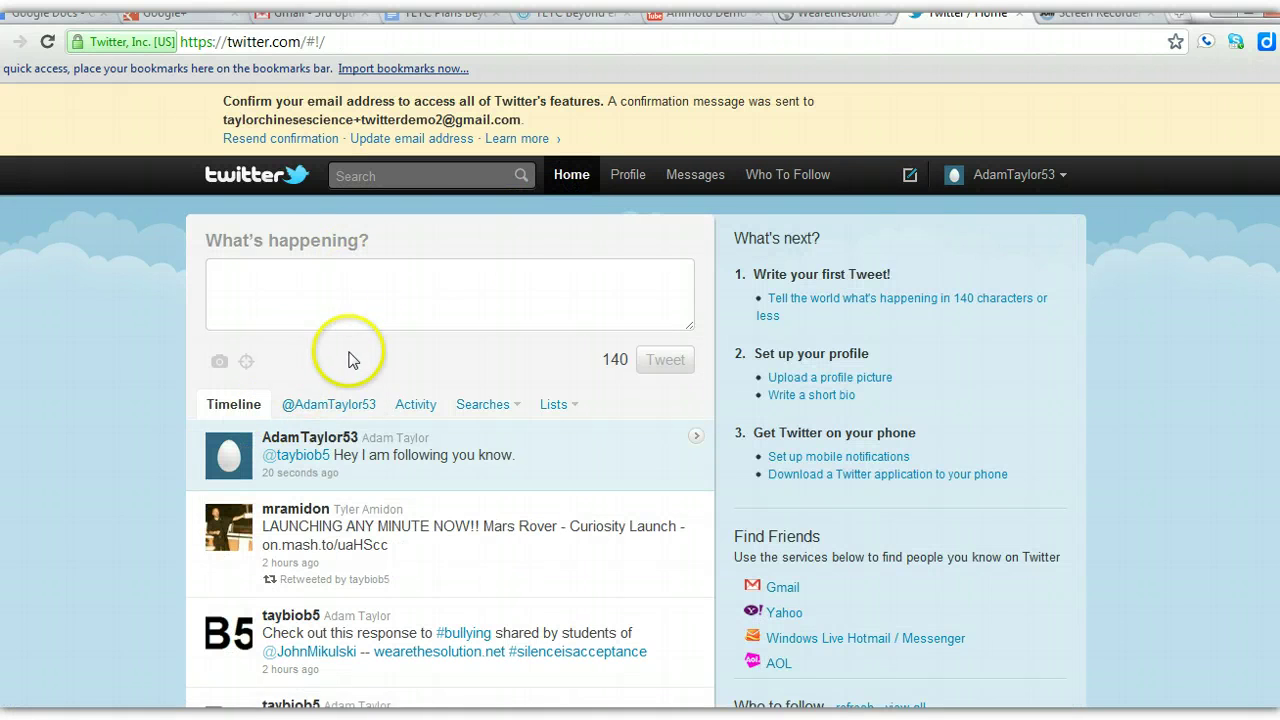
pyautogui.click(326, 410)
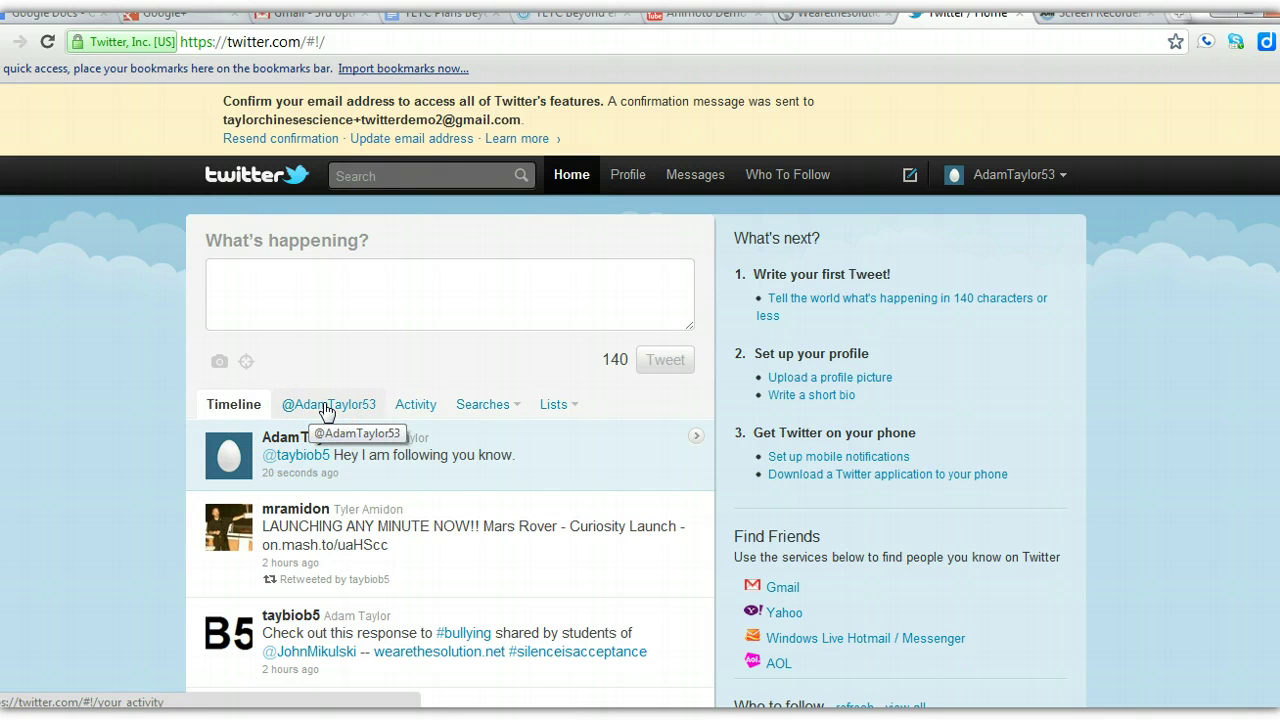